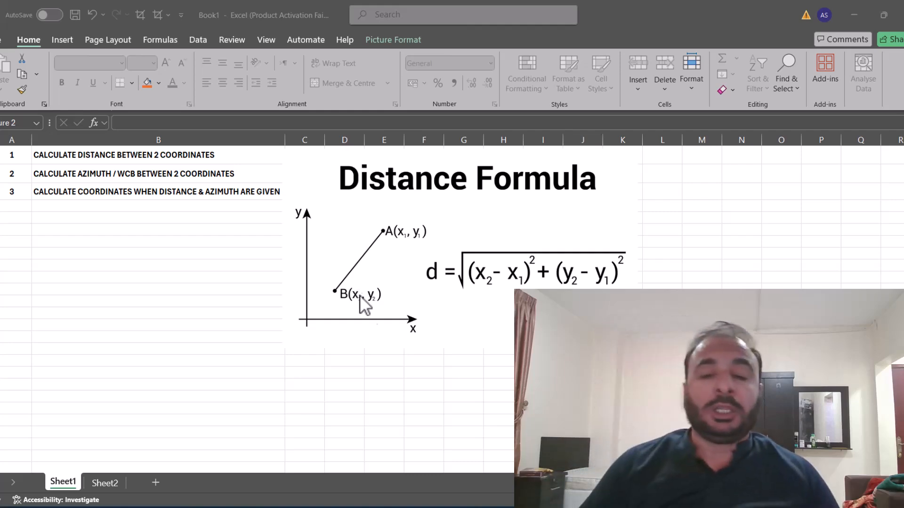
# Add the column heading DISTANCE in cell C2 of Sheet2, next to the NORTH heading
pyautogui.hotkey('alt', 'Tab')
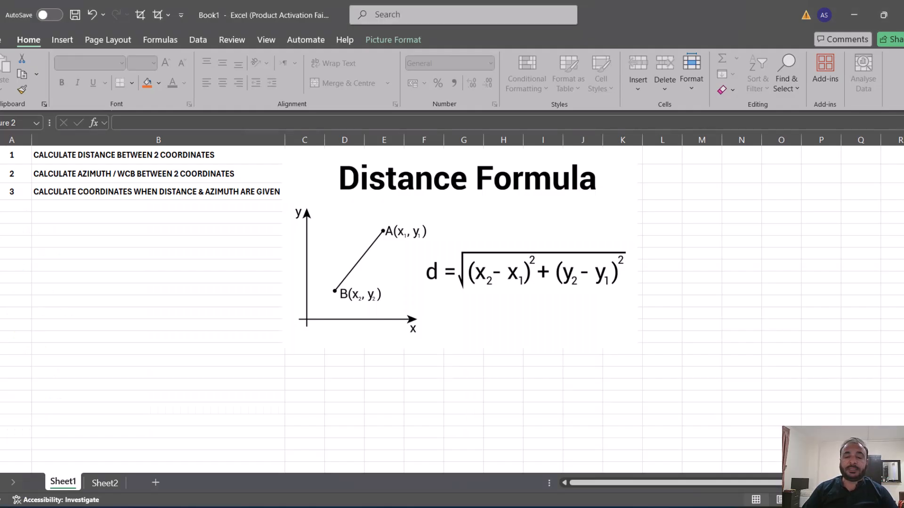
pyautogui.click(427, 276)
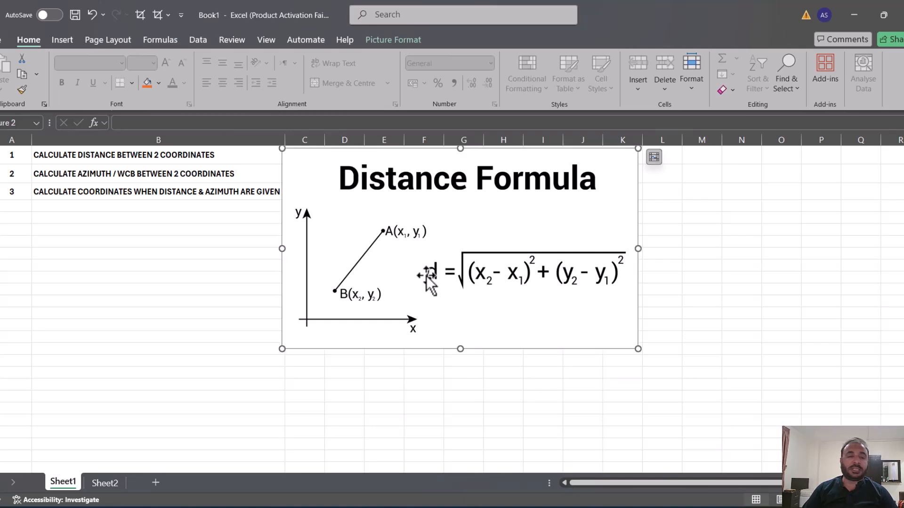
pyautogui.click(96, 483)
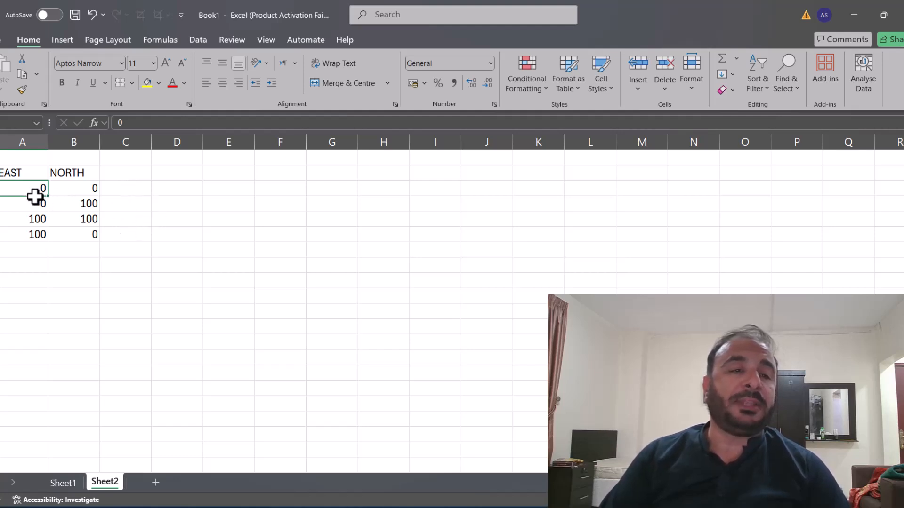
pyautogui.click(129, 206)
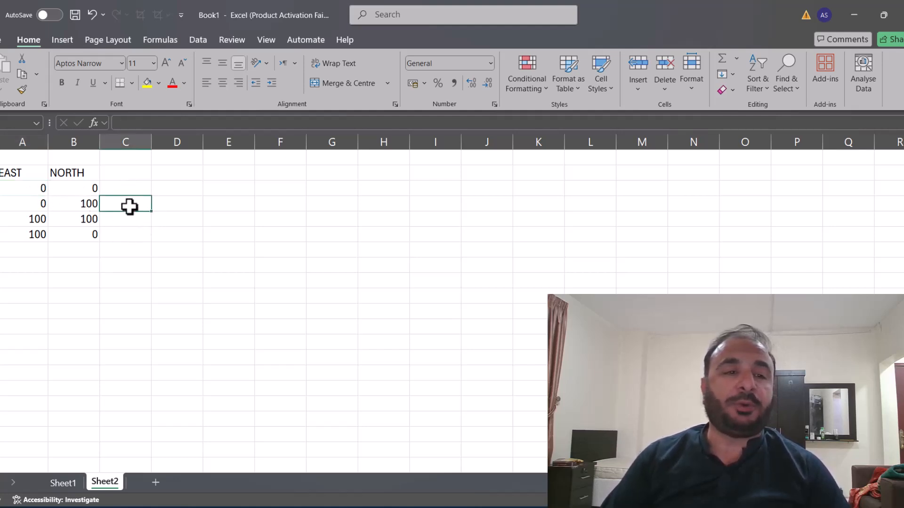
pyautogui.click(136, 174)
pyautogui.write('DISTANCE')
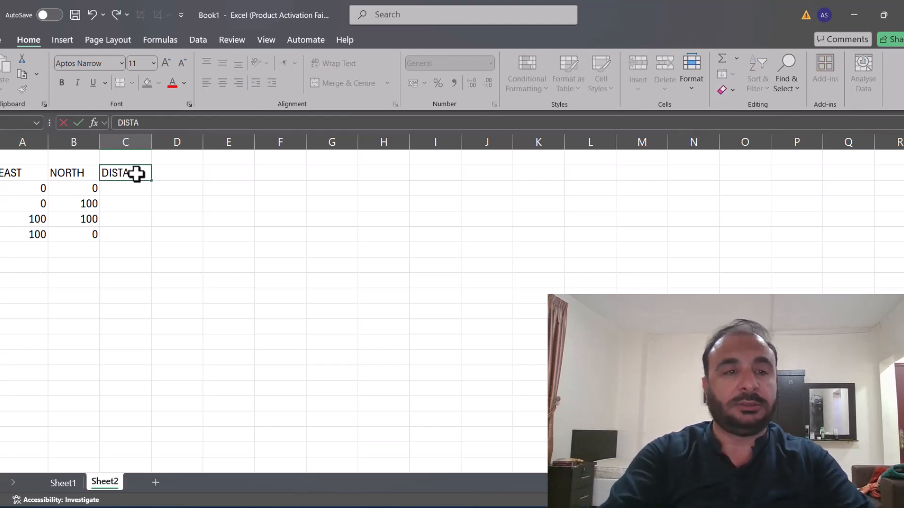
pyautogui.click(137, 204)
# Consult the distance formula picture on Sheet1 and begin the formula =SQRT(( in cell C4 of Sheet2
pyautogui.click(76, 481)
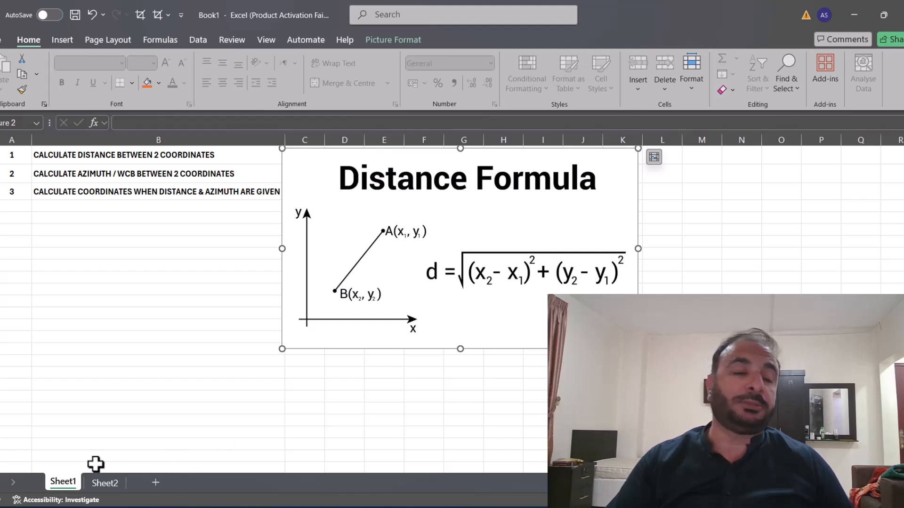
pyautogui.click(104, 482)
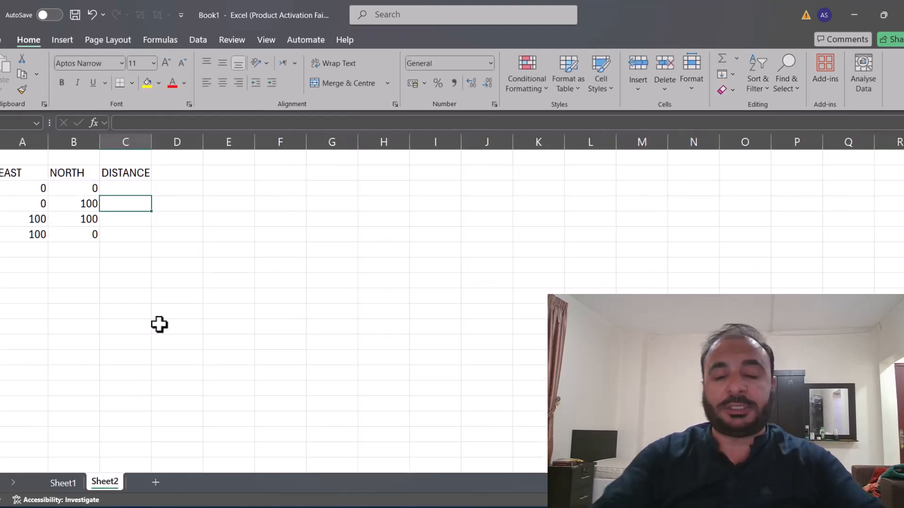
pyautogui.write('=')
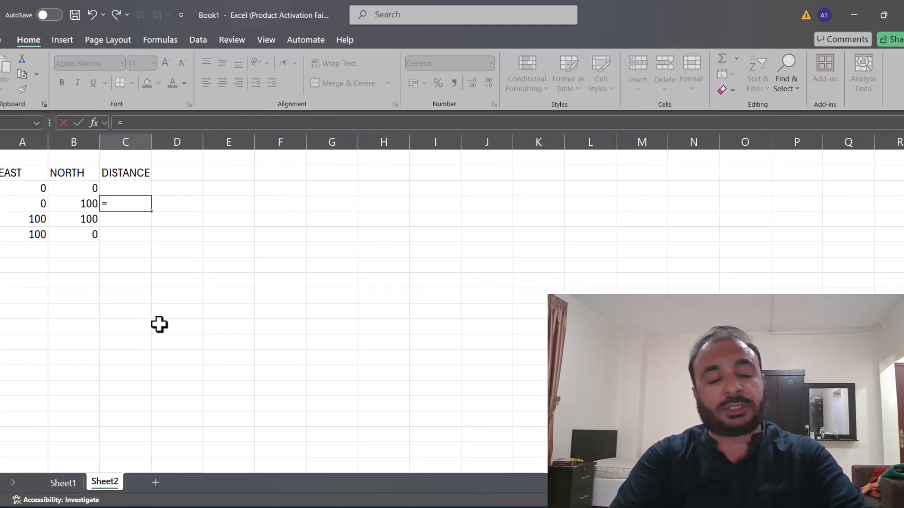
pyautogui.write('SQR')
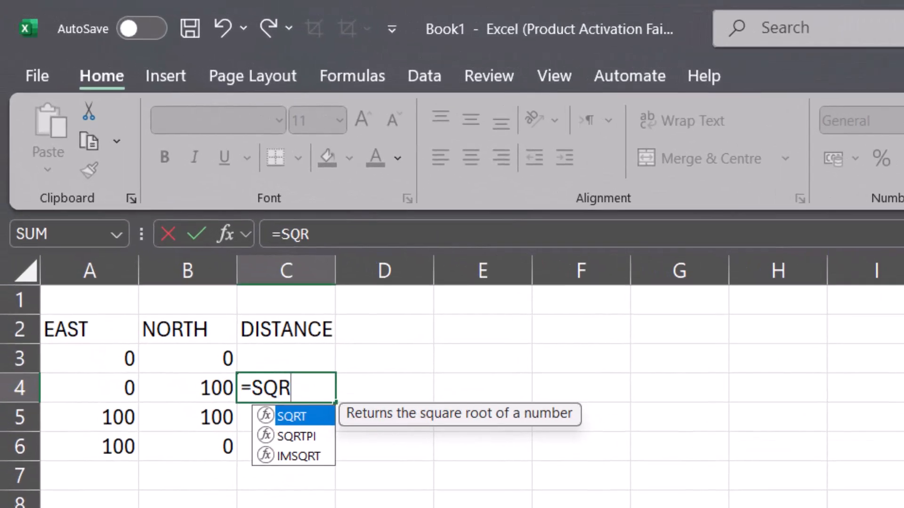
pyautogui.write('T((')
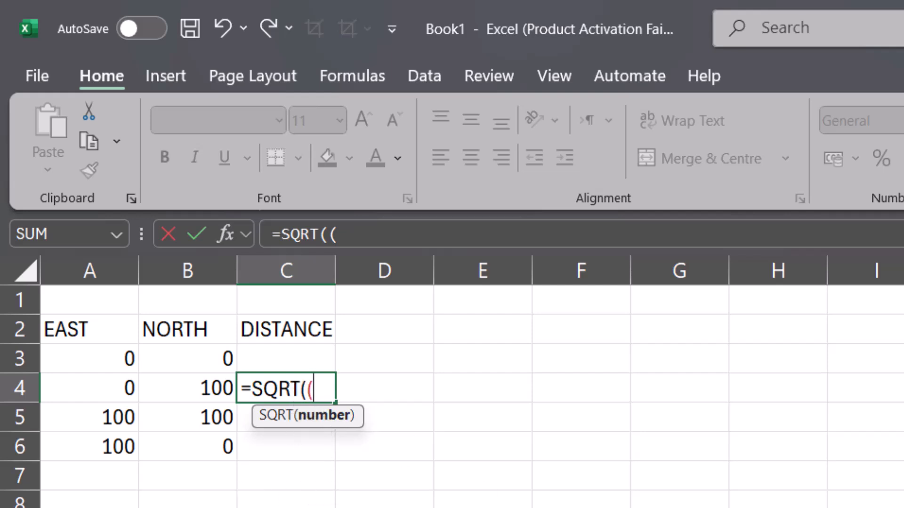
pyautogui.hotkey('ctrl', 'pageup')
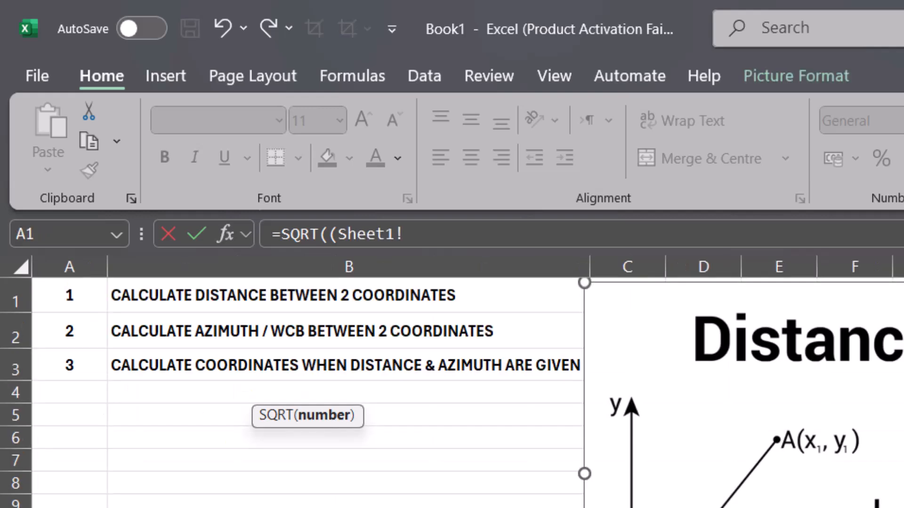
pyautogui.hotkey('ctrl', 'pagedown')
pyautogui.press('BackSpace')
pyautogui.press('BackSpace')
pyautogui.press('BackSpace')
pyautogui.press('BackSpace')
pyautogui.press('BackSpace')
pyautogui.press('BackSpace')
pyautogui.press('BackSpace')
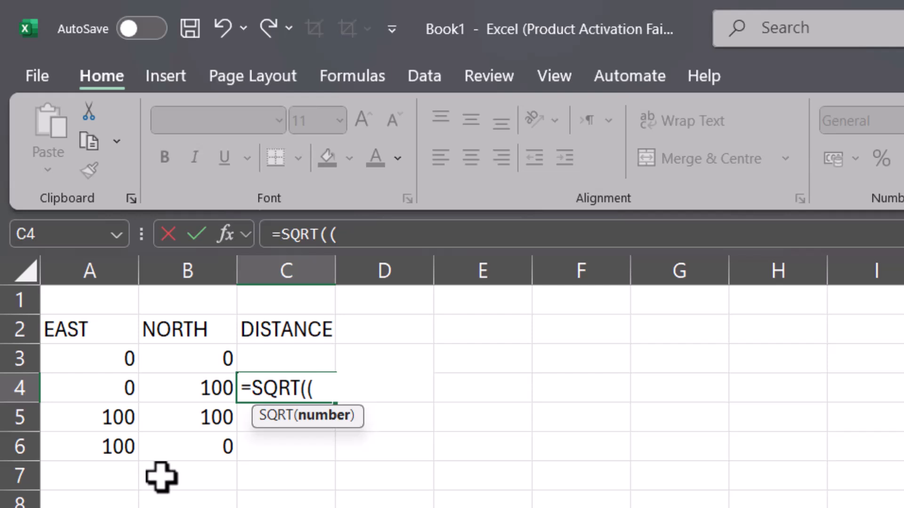
# Extend the C4 formula with the squared east difference (Sheet2!A4-Sheet2!A3)^2
pyautogui.click(120, 390)
pyautogui.write('-')
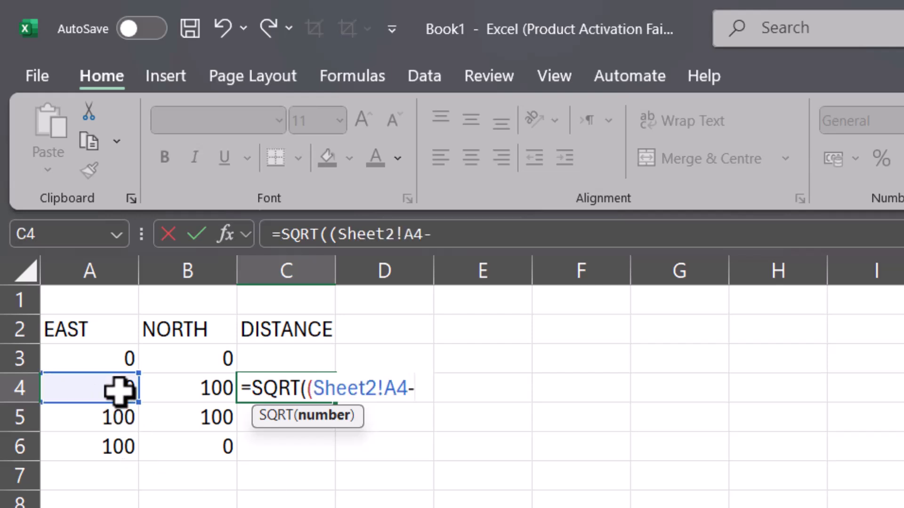
pyautogui.click(95, 356)
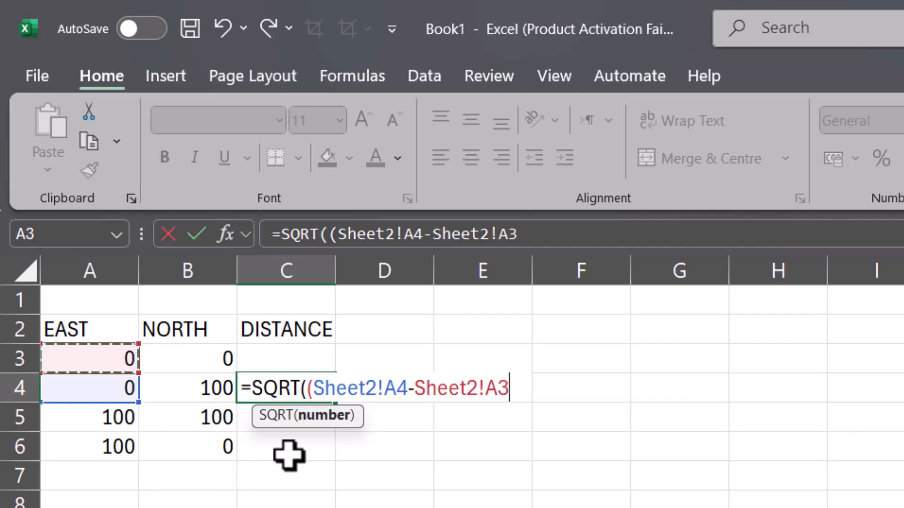
pyautogui.write(')')
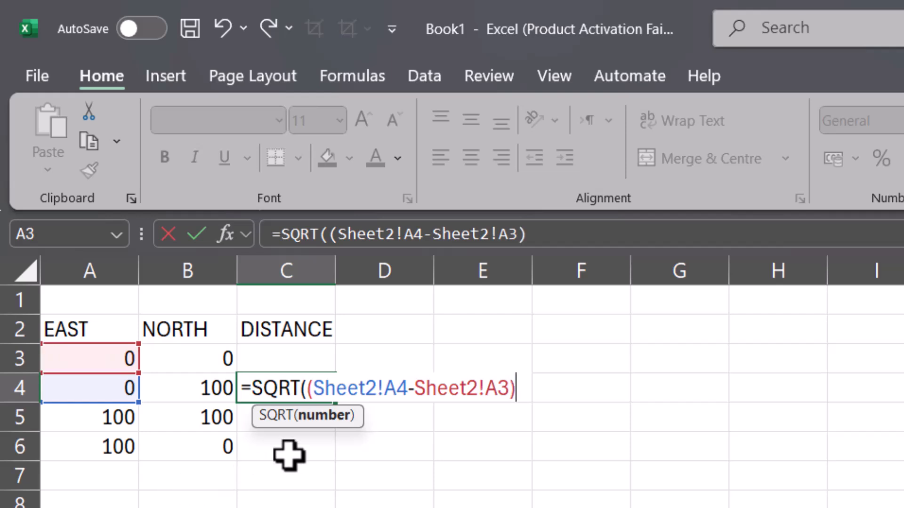
pyautogui.write('^2')
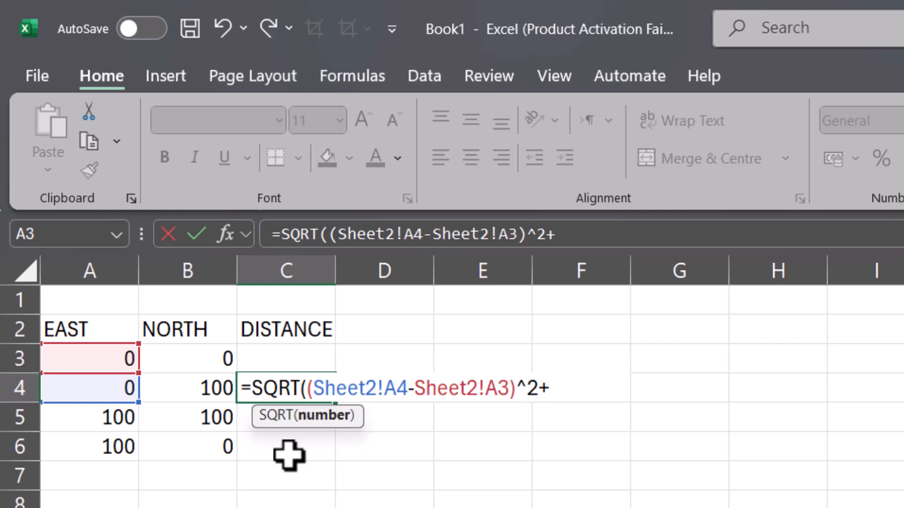
# Add the squared north difference +(Sheet2!B4-Sheet2!B3)^2 to the C4 formula, close the square root and enter it
pyautogui.write('+(')
pyautogui.click(207, 384)
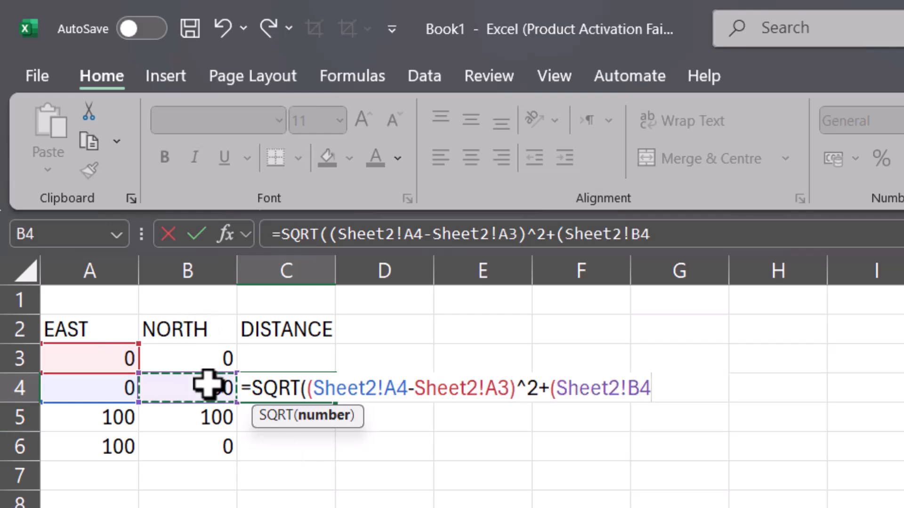
pyautogui.write('-')
pyautogui.click(193, 357)
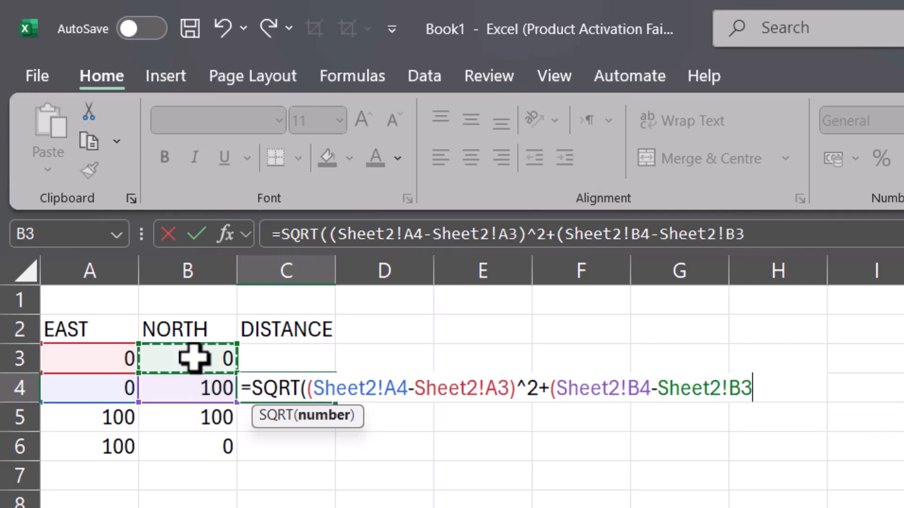
pyautogui.write(')')
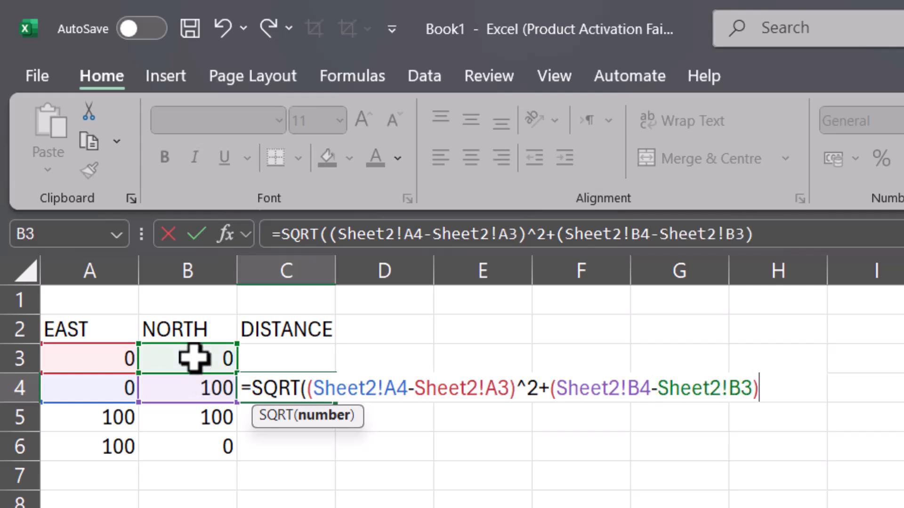
pyautogui.write('^2)')
pyautogui.press('Return')
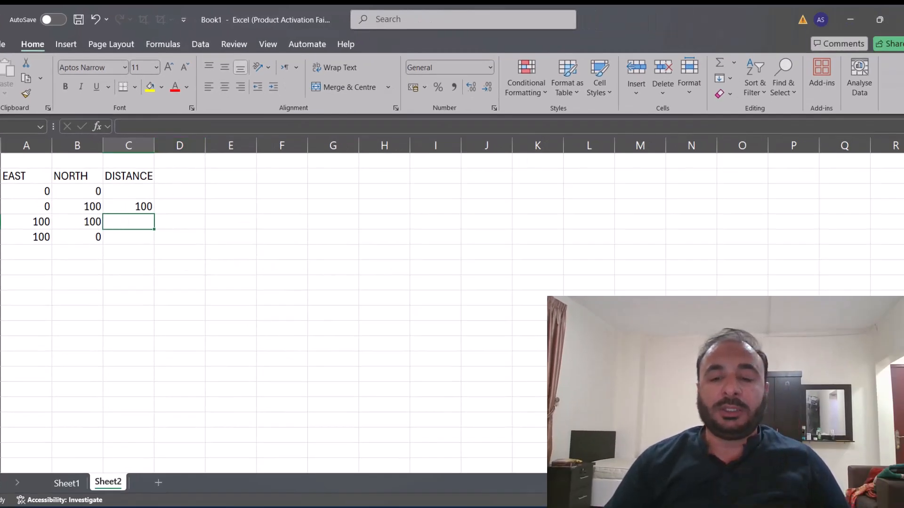
# Switch to the Civil 3D drawing to compare the square's corner coordinates, and return to the distance in C4 of the Excel sheet
pyautogui.click(603, 507)
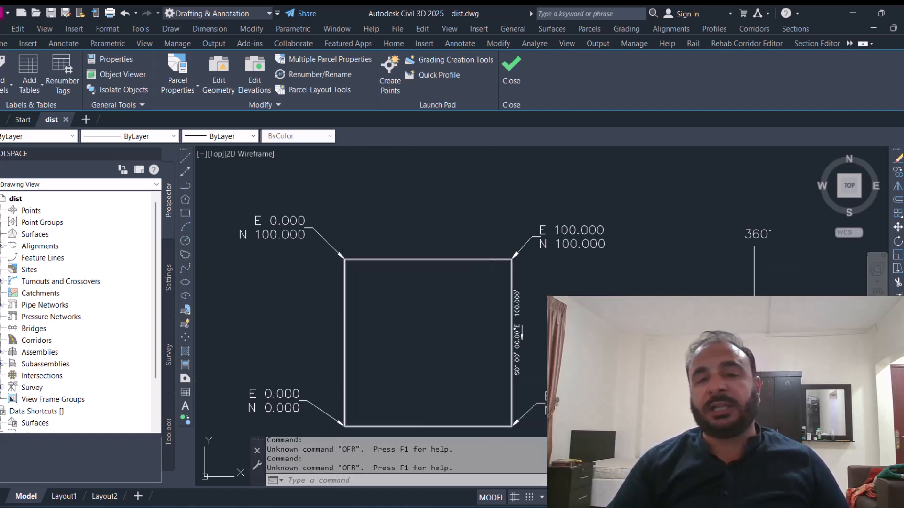
pyautogui.click(853, 13)
pyautogui.click(144, 207)
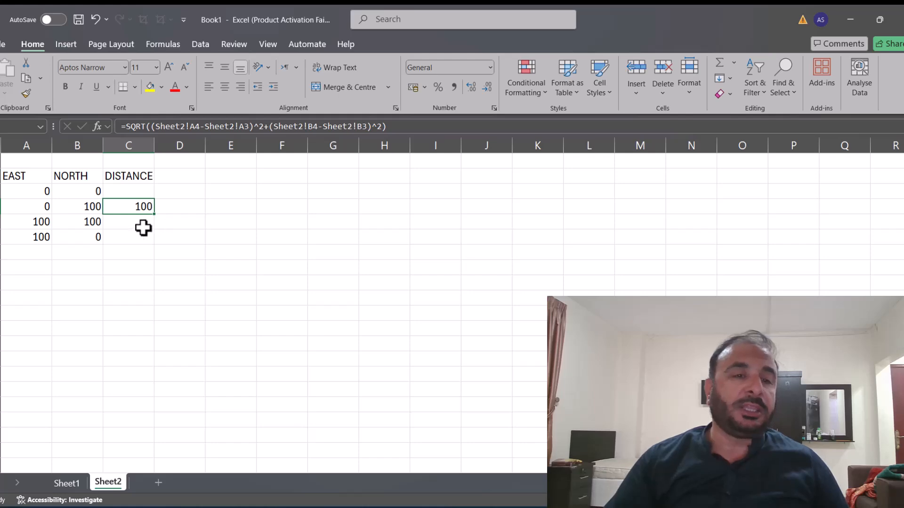
# Enter the distance formula with literal coordinates in cell C5: =SQRT((100-0)^2+(100-100)^2)
pyautogui.click(143, 226)
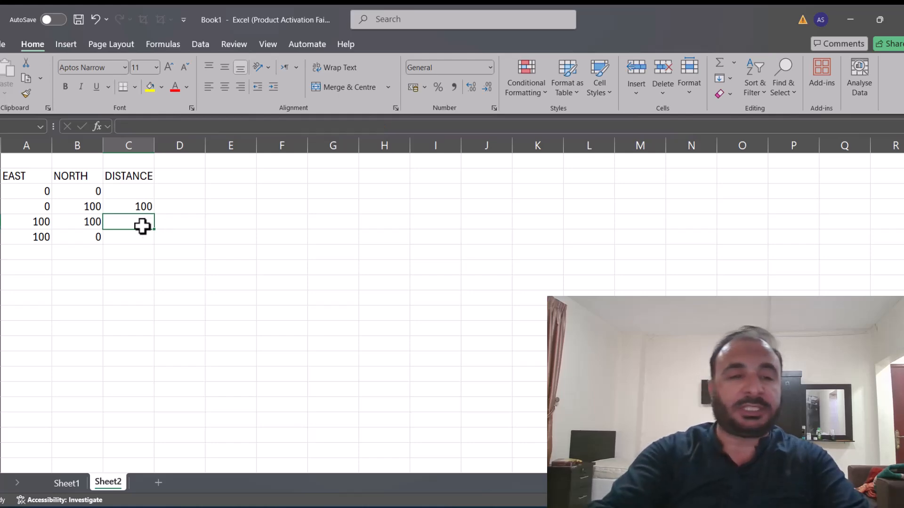
pyautogui.write('=')
pyautogui.write('SQ')
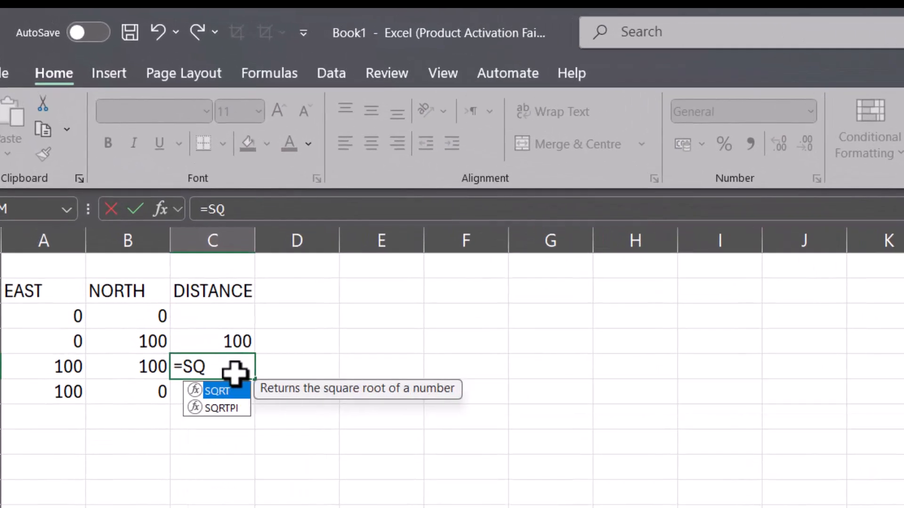
pyautogui.write('RT((')
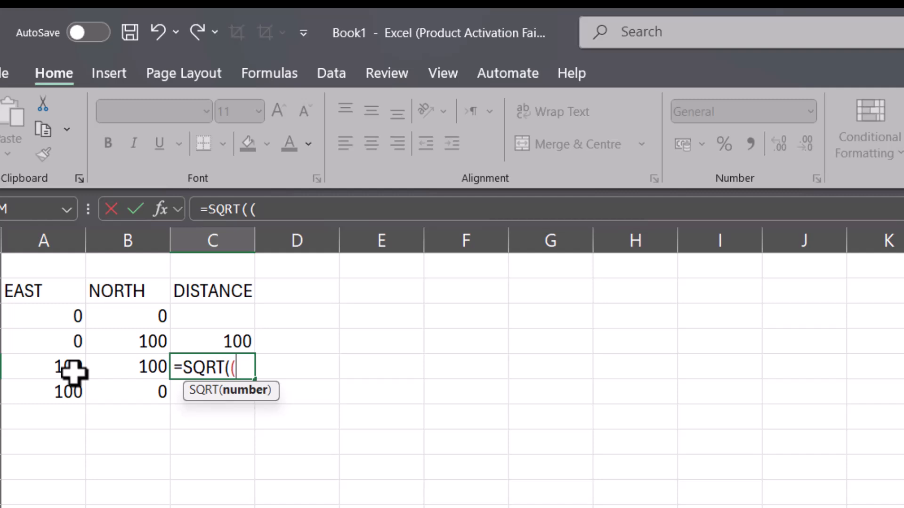
pyautogui.write('100')
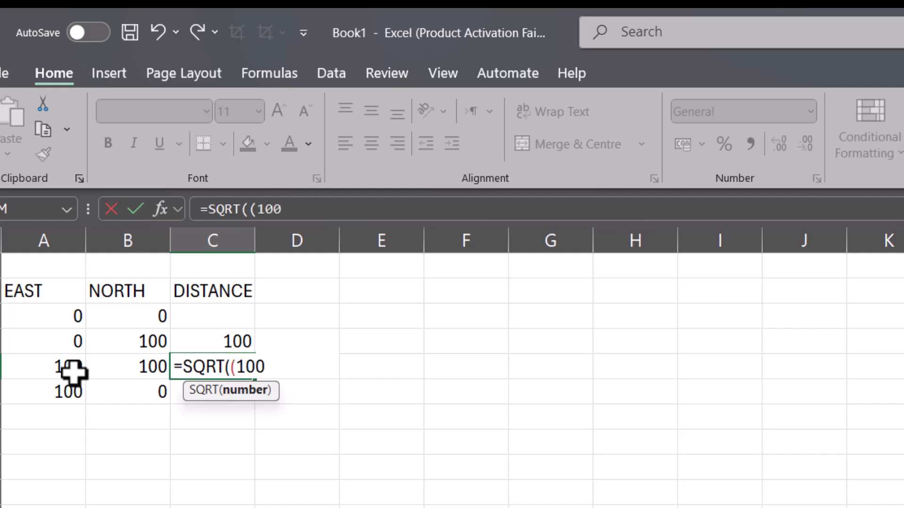
pyautogui.write('-0)^2+')
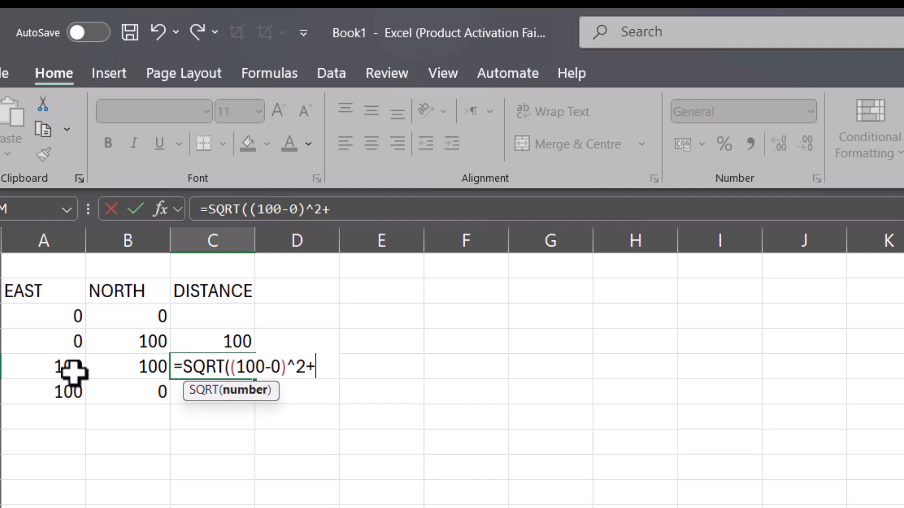
pyautogui.write('(')
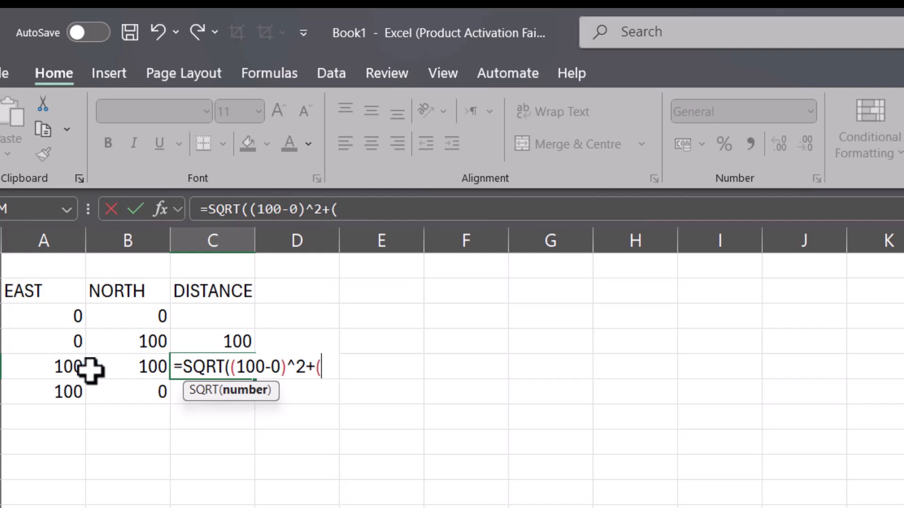
pyautogui.write('100-')
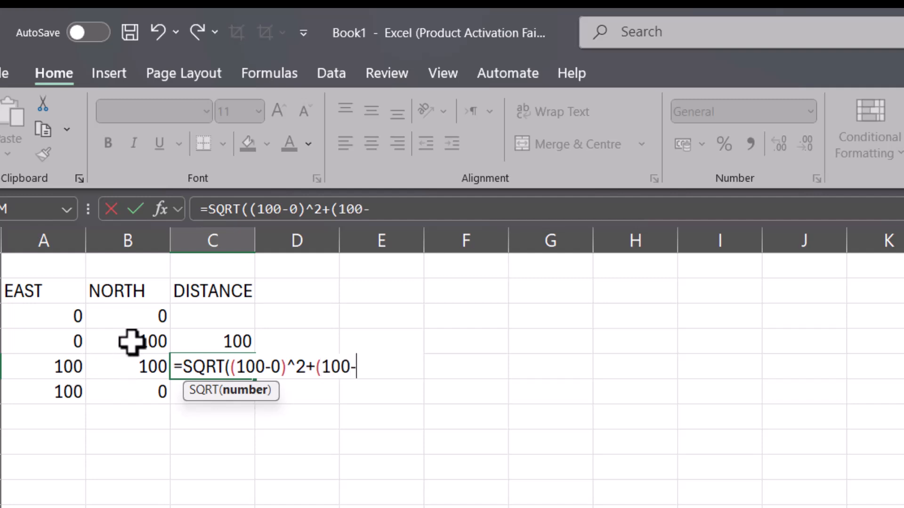
pyautogui.write('100')
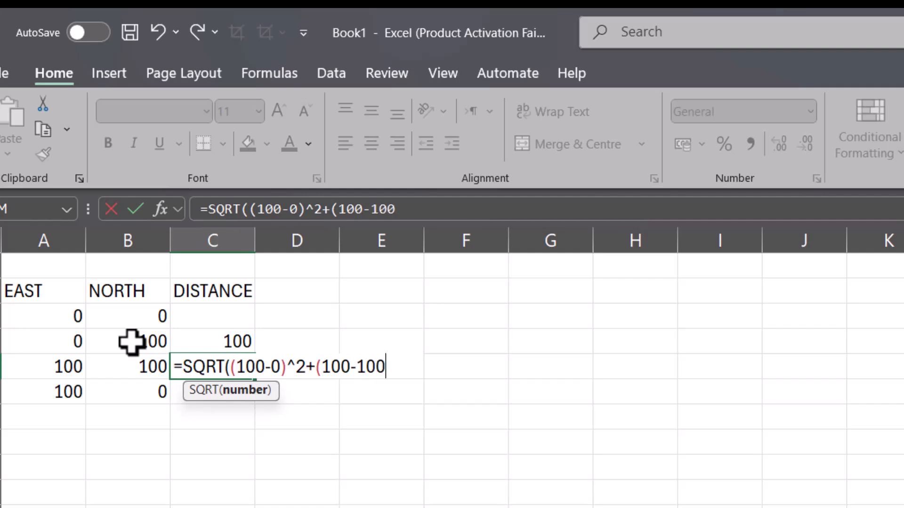
pyautogui.write(')^2)')
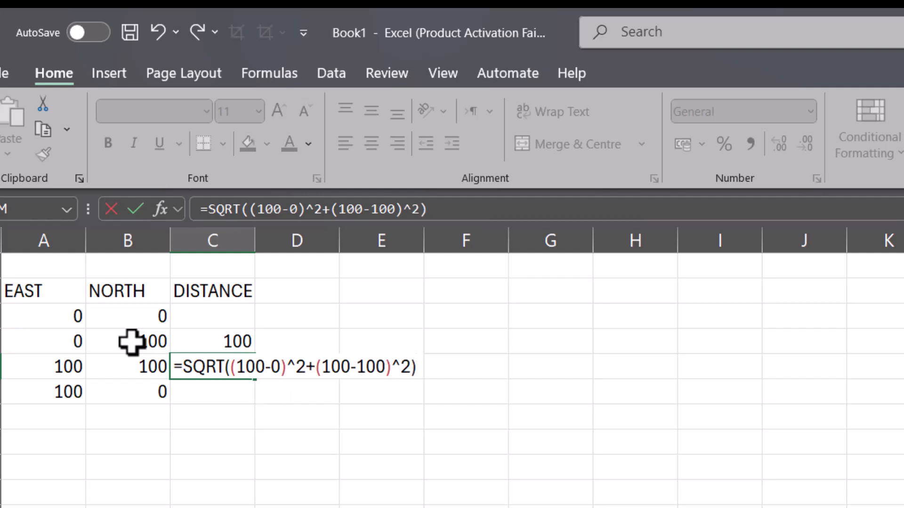
pyautogui.press('Return')
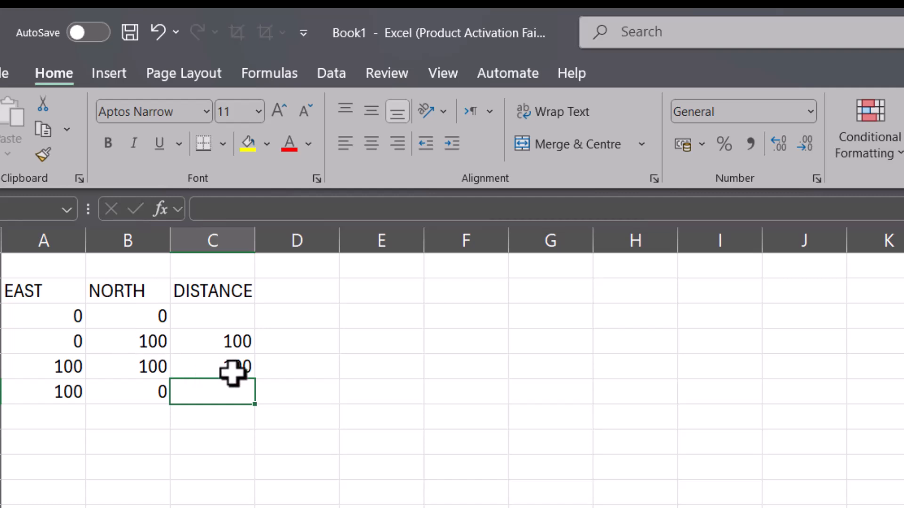
# Review the distance formula in C4, and start one in C6 with the squared east difference: =SQRT((A6-A5)^2
pyautogui.click(240, 341)
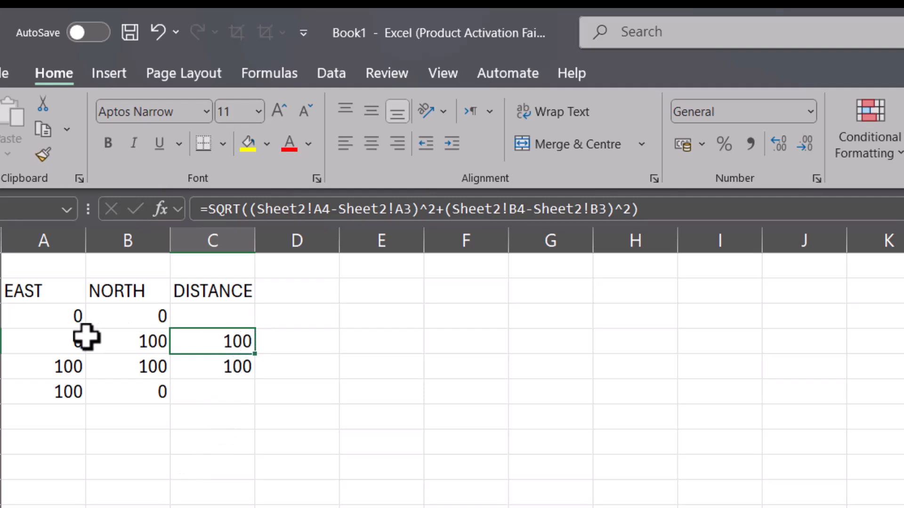
pyautogui.click(235, 400)
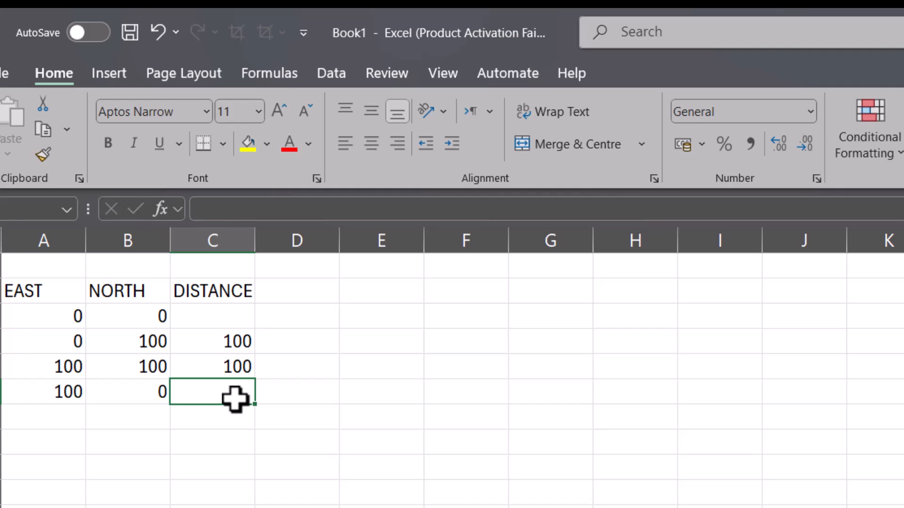
pyautogui.write('=')
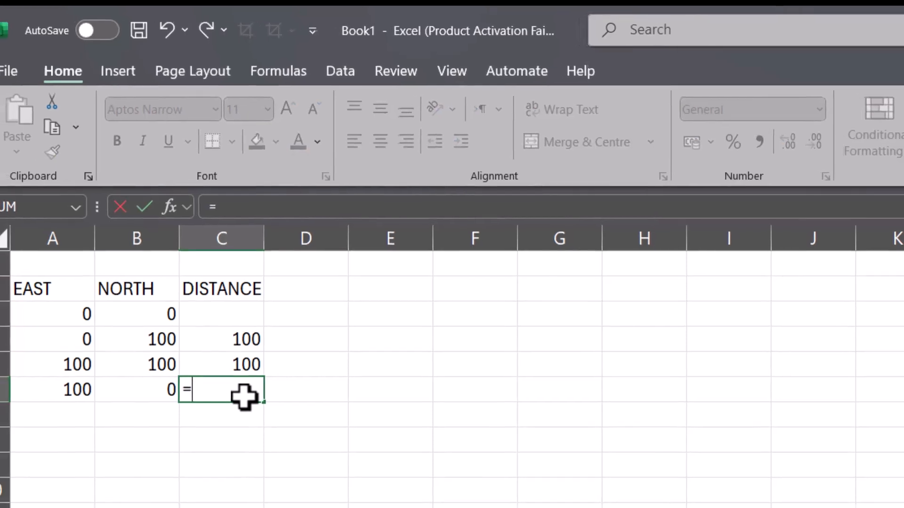
pyautogui.write('SQRT')
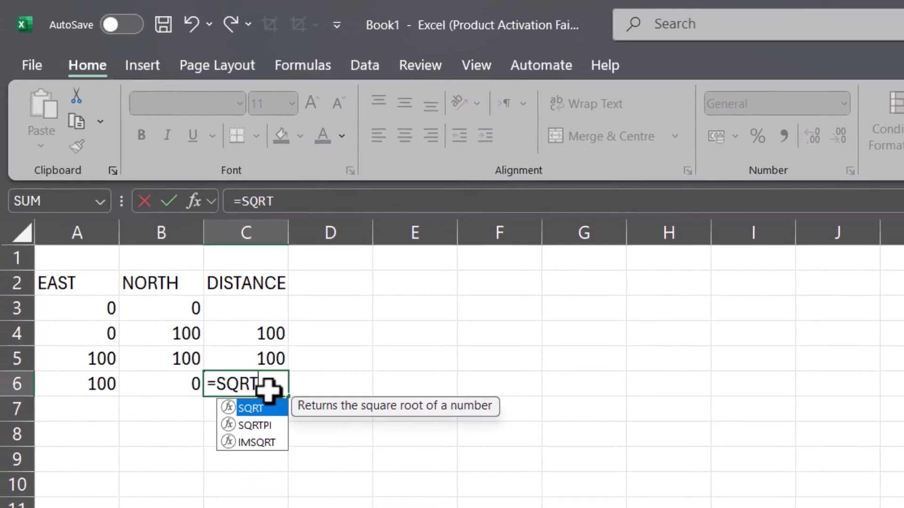
pyautogui.write('((')
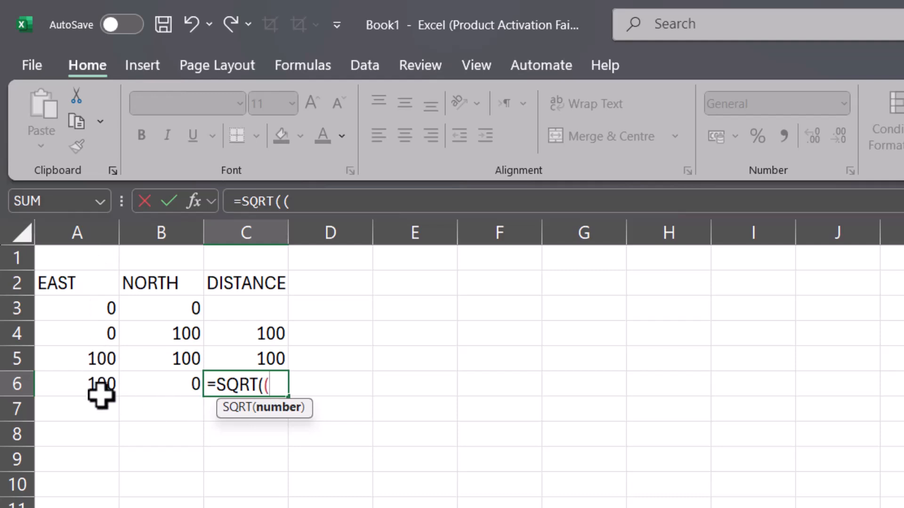
pyautogui.write('A')
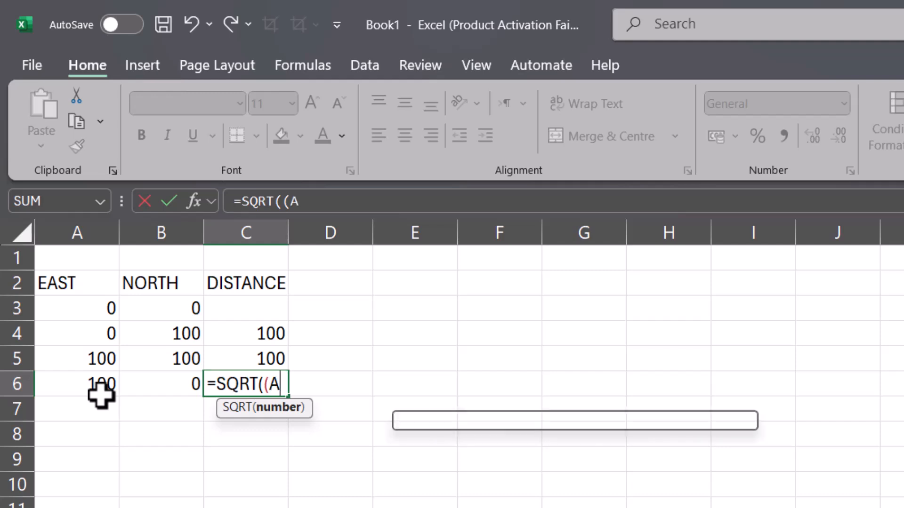
pyautogui.write('6-')
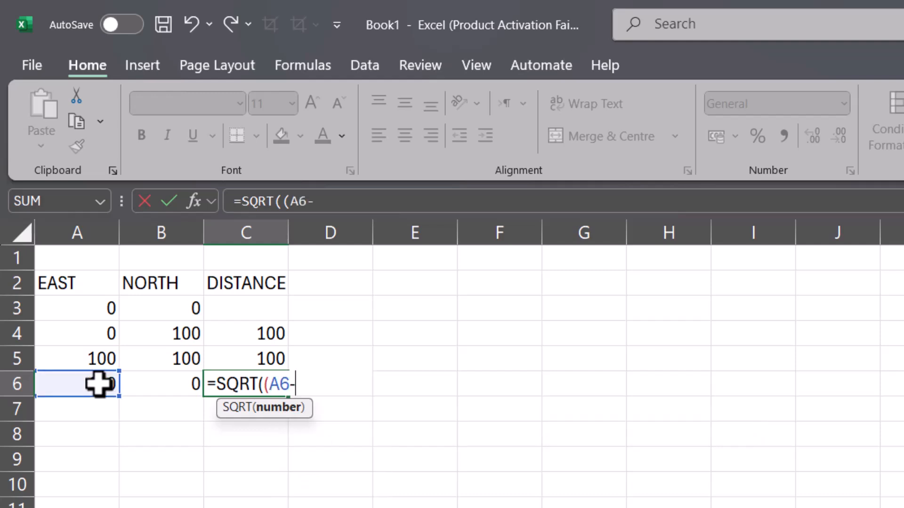
pyautogui.write('A')
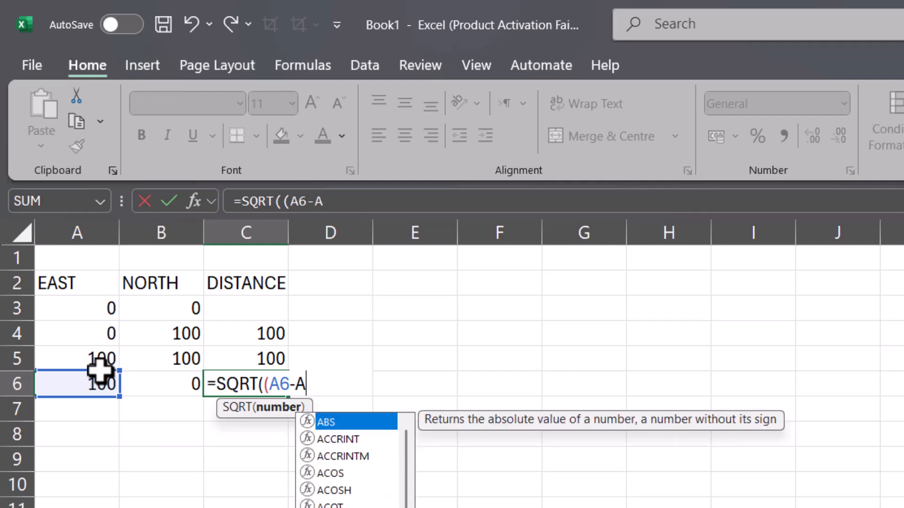
pyautogui.write('5)')
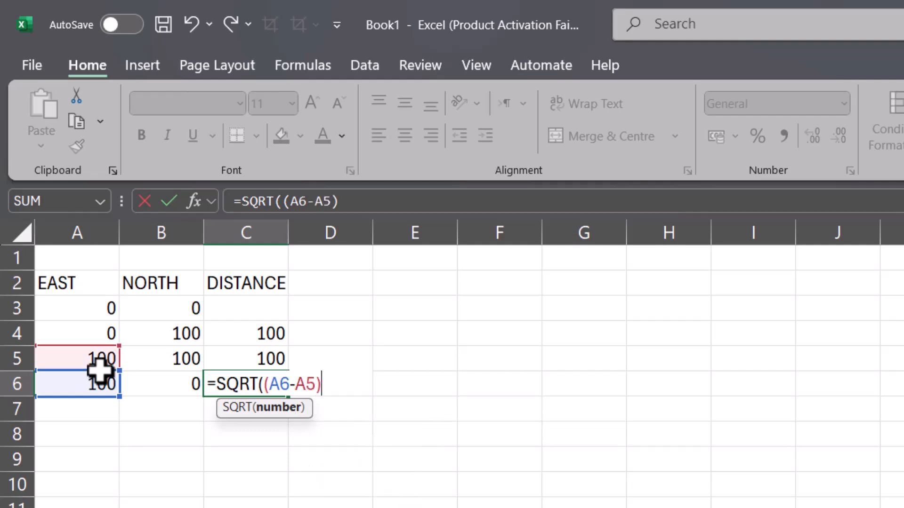
pyautogui.write('^2+(')
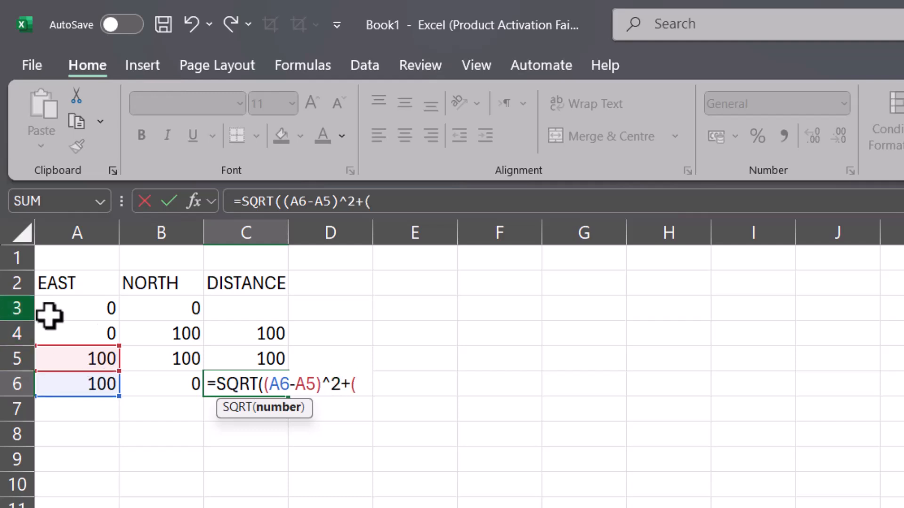
# Complete the C6 formula with the squared north difference +(B6-B5)^2), enter it, and go back to Sheet1
pyautogui.write('B6')
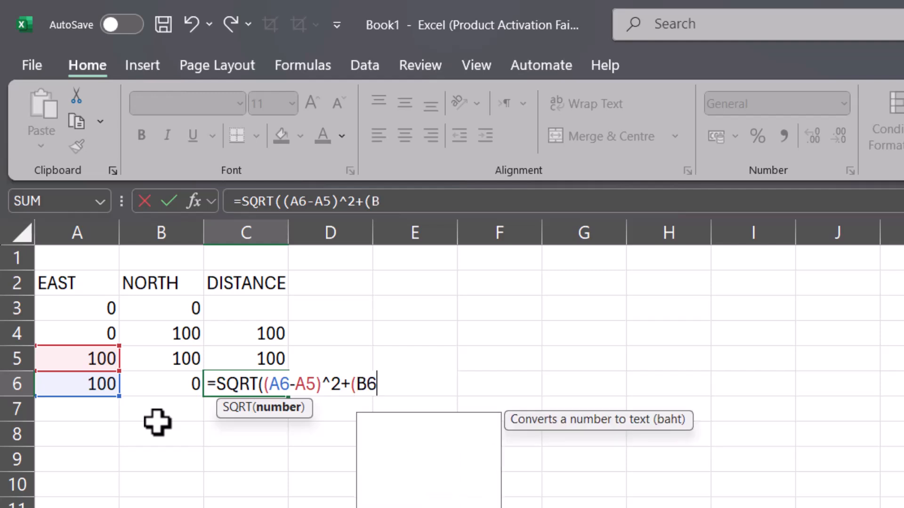
pyautogui.write('-')
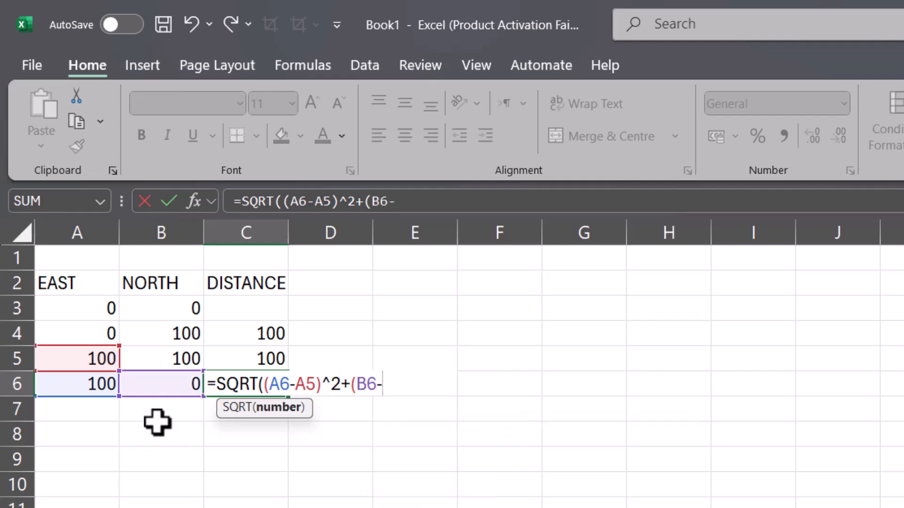
pyautogui.write('B5')
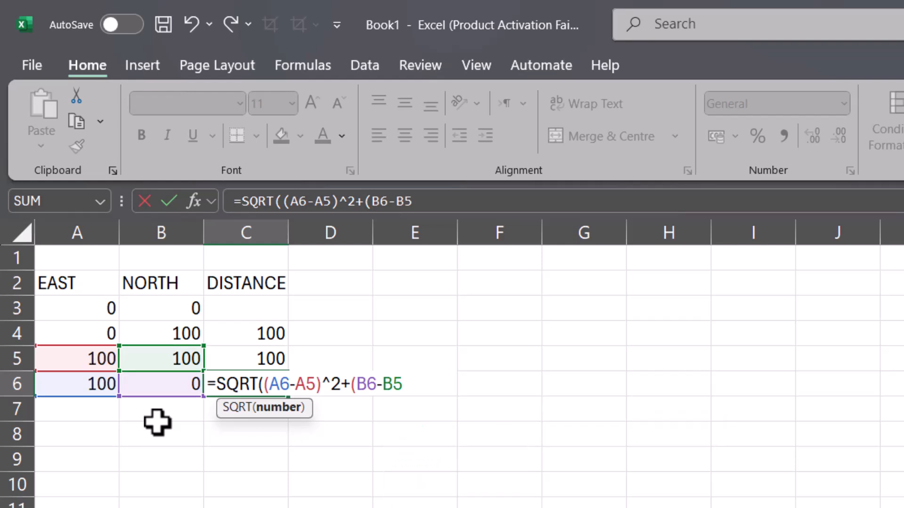
pyautogui.write(')^2)')
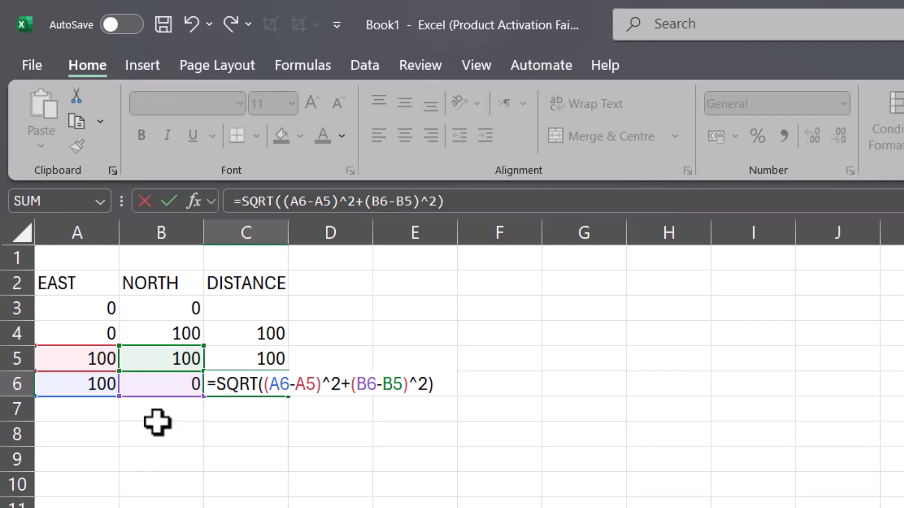
pyautogui.press('Return')
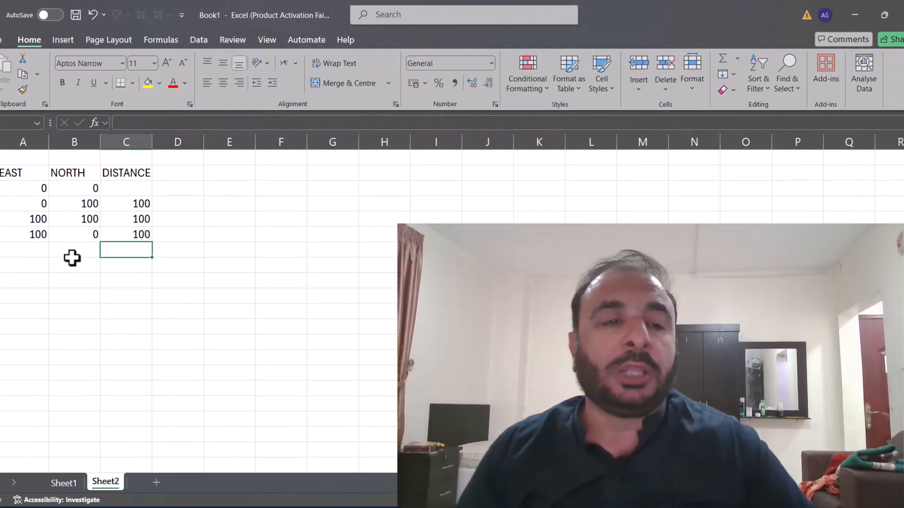
pyautogui.click(78, 483)
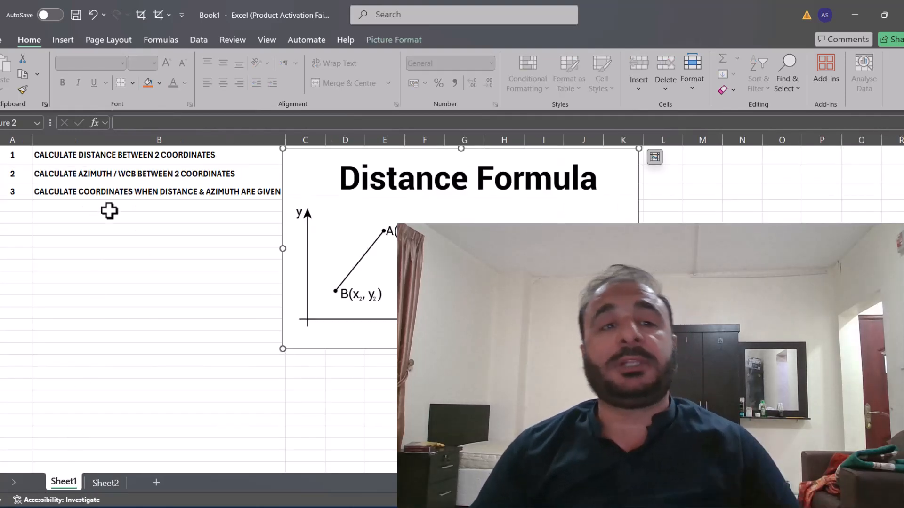